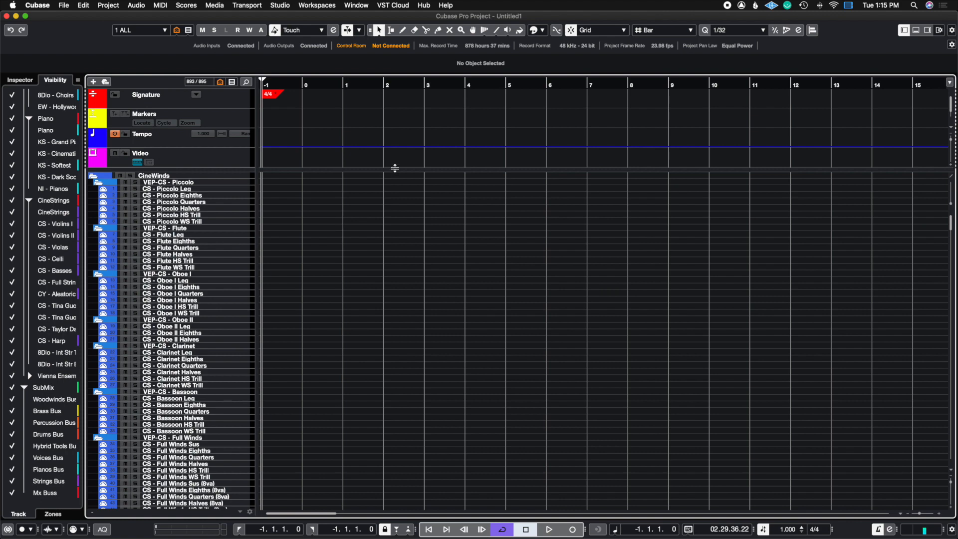
Turn off Select Colors by Name in the Project Colors Setup options and apply the change.
left_click(540, 31)
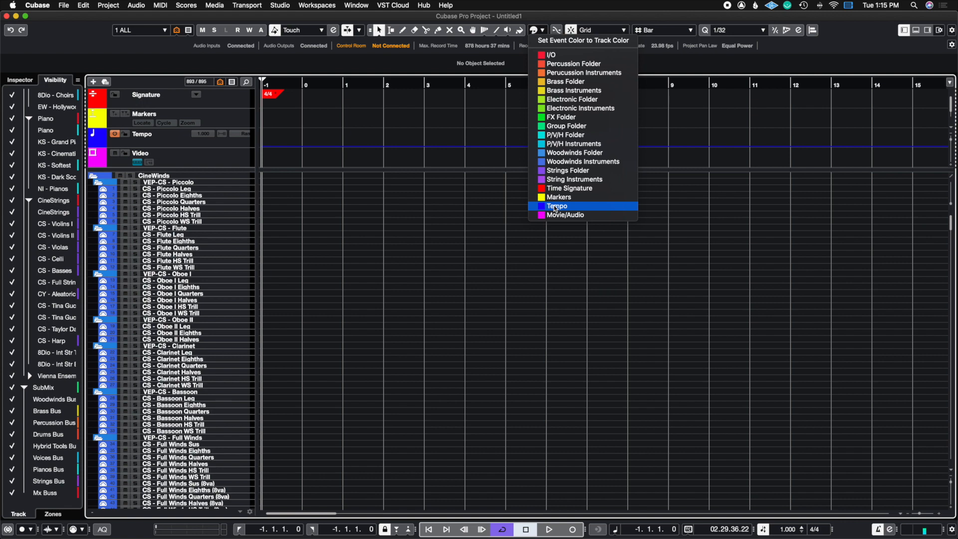
left_click(540, 256)
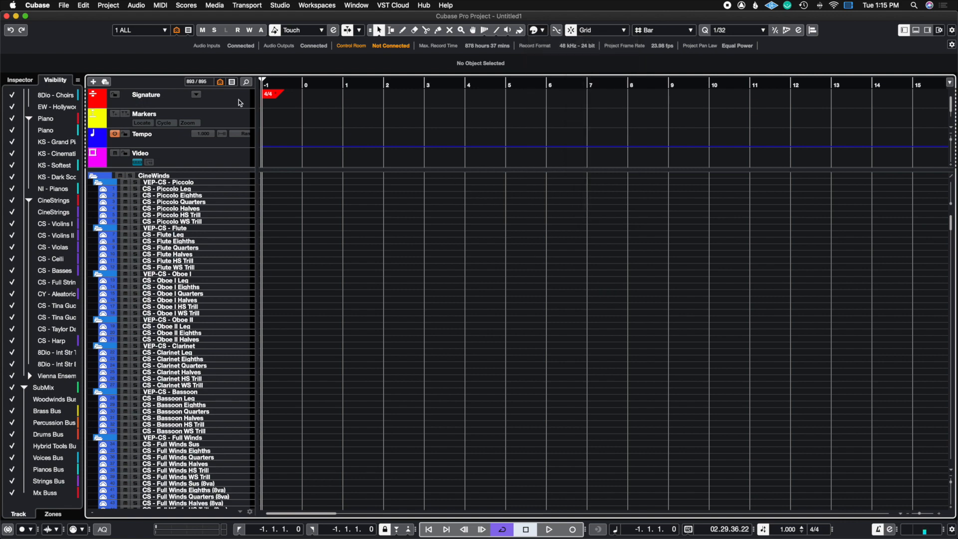
left_click(112, 7)
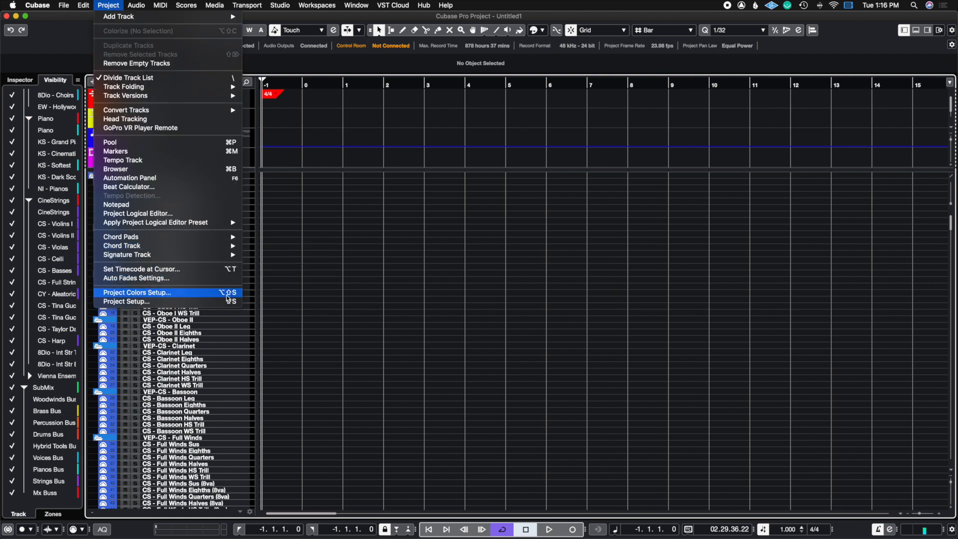
left_click(227, 296)
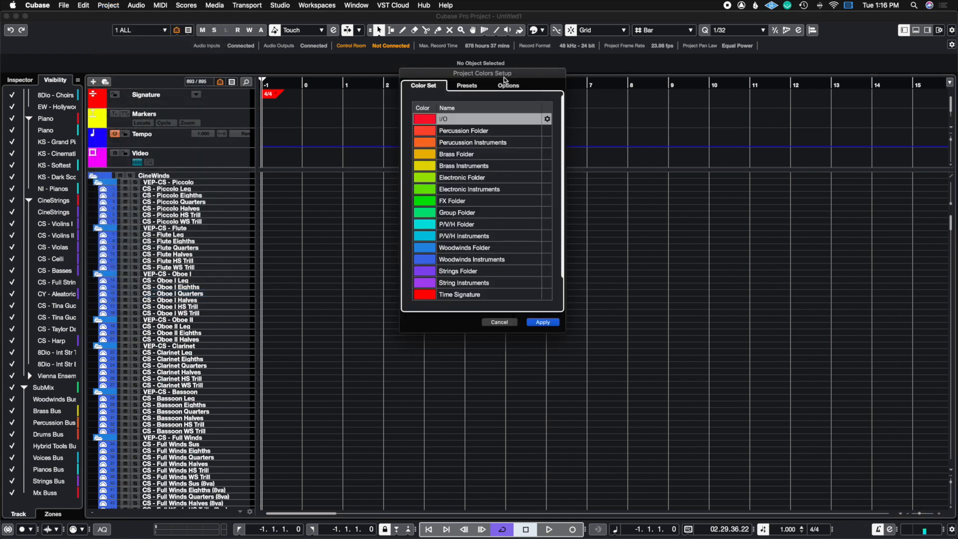
left_click_drag(505, 78, 500, 131)
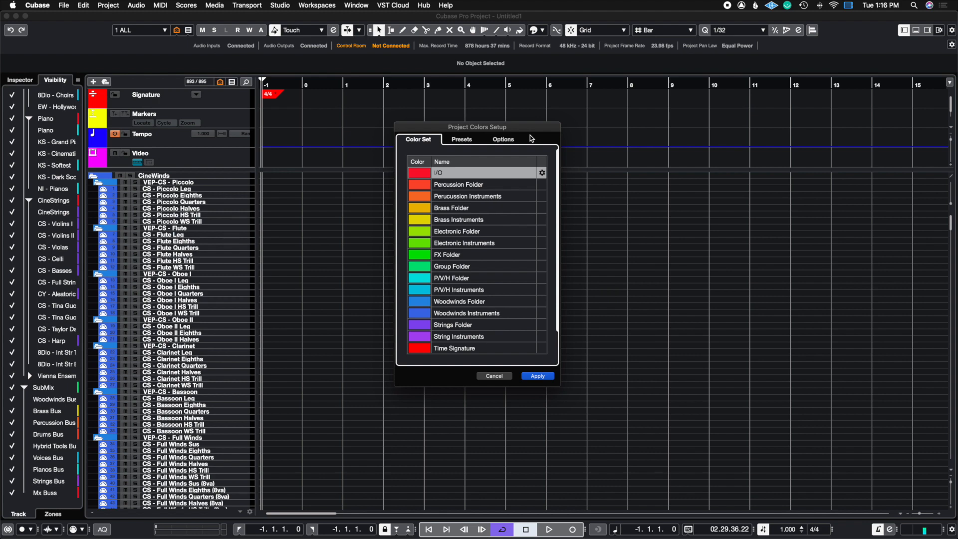
left_click(501, 140)
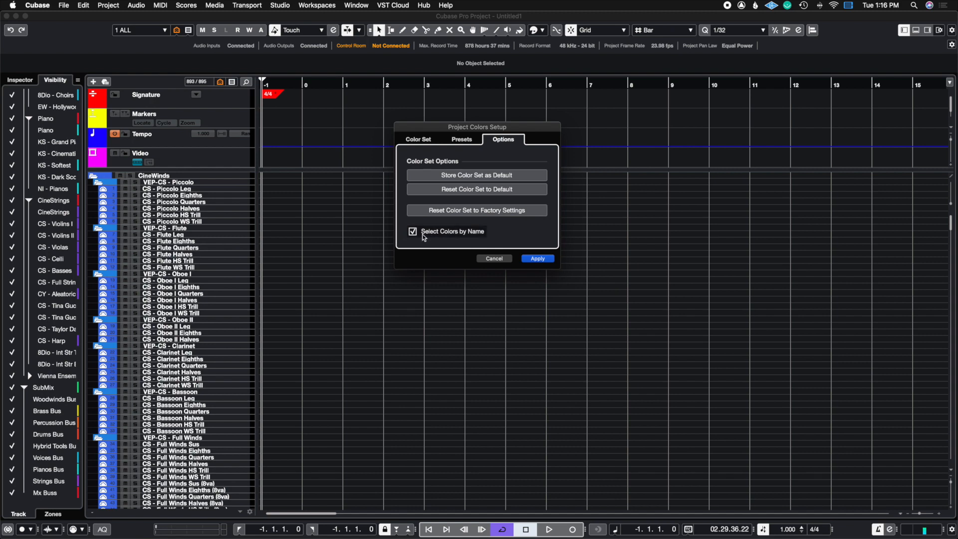
left_click(537, 258)
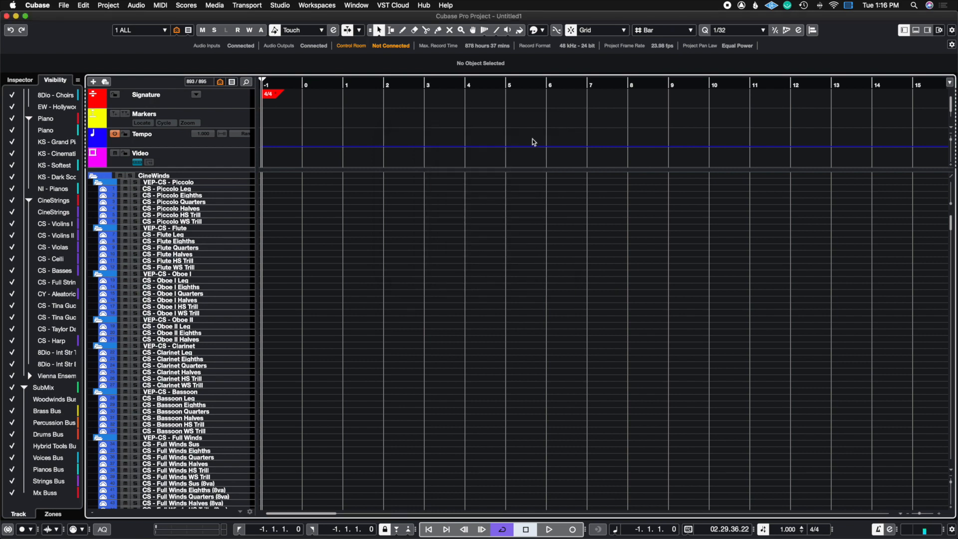
Examine the unnamed Colorize swatches and compare them with the named entries in the project's color set.
left_click(542, 31)
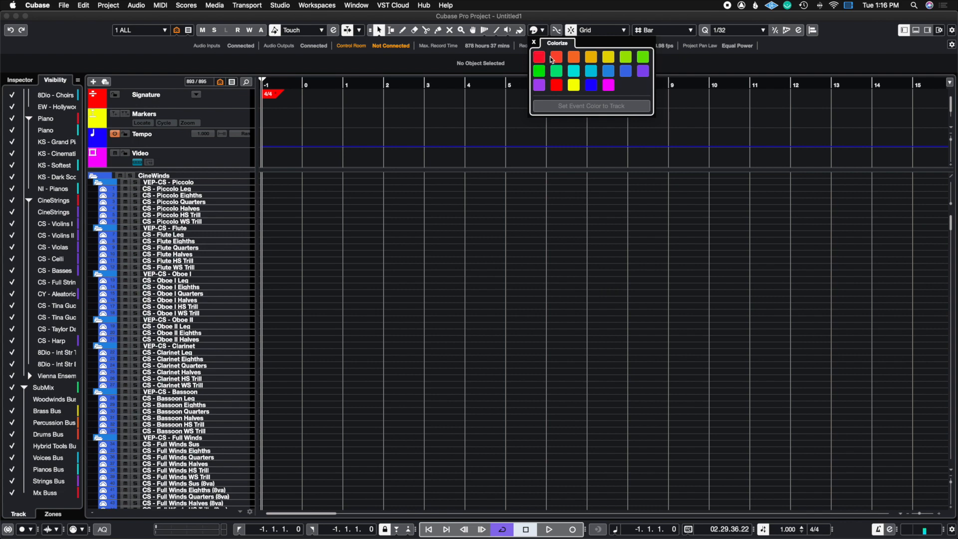
left_click(108, 6)
left_click(145, 290)
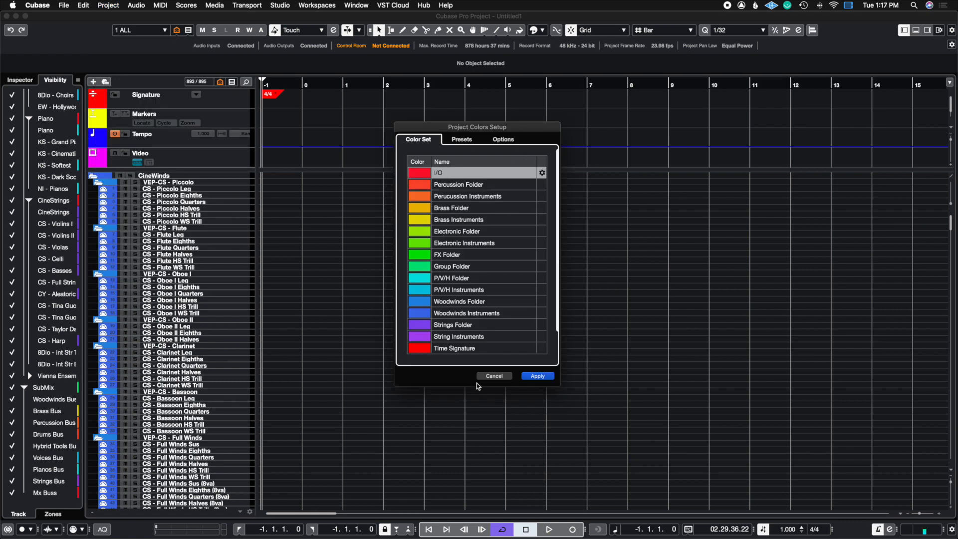
left_click(494, 376)
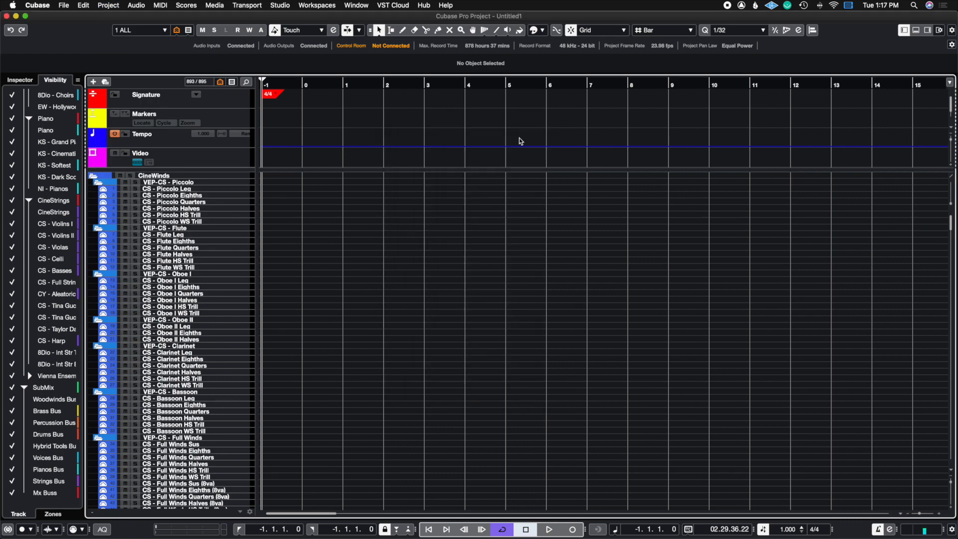
left_click(544, 29)
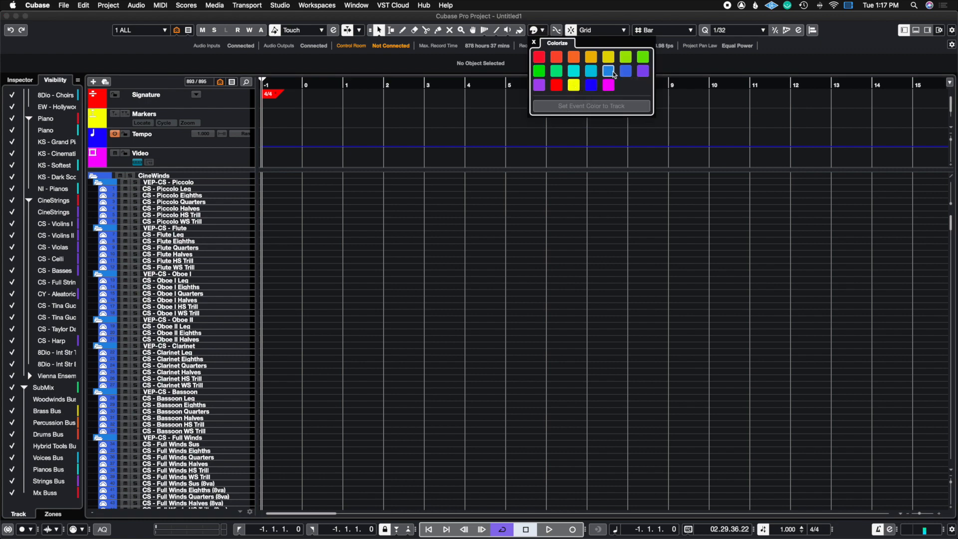
Turn Select Colors by Name back on in Project Colors Setup, apply it and check the named color list.
left_click(114, 6)
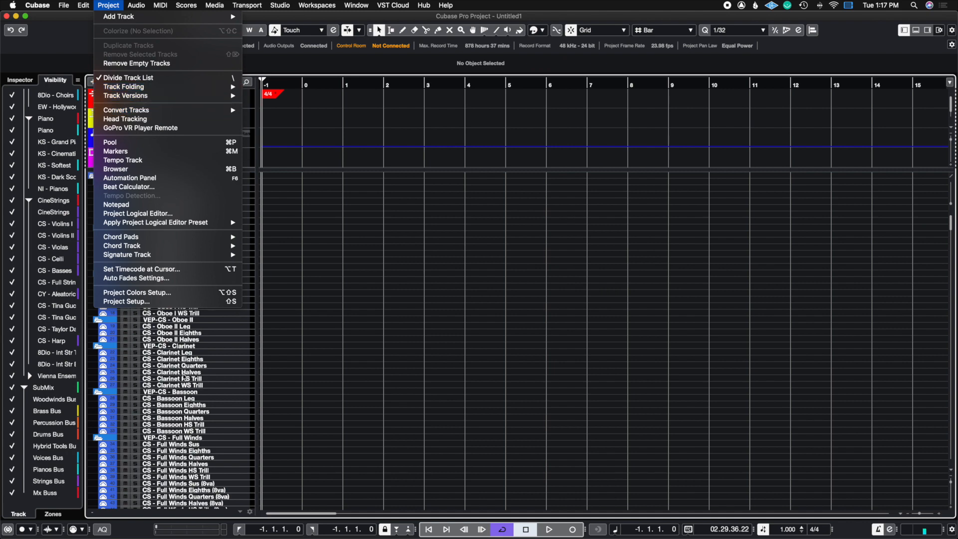
left_click(164, 293)
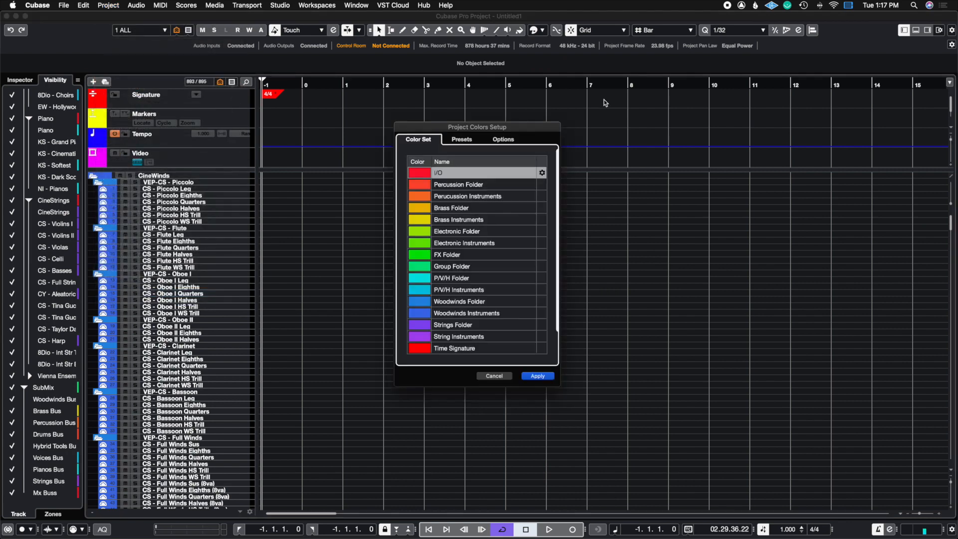
left_click(493, 139)
left_click(418, 232)
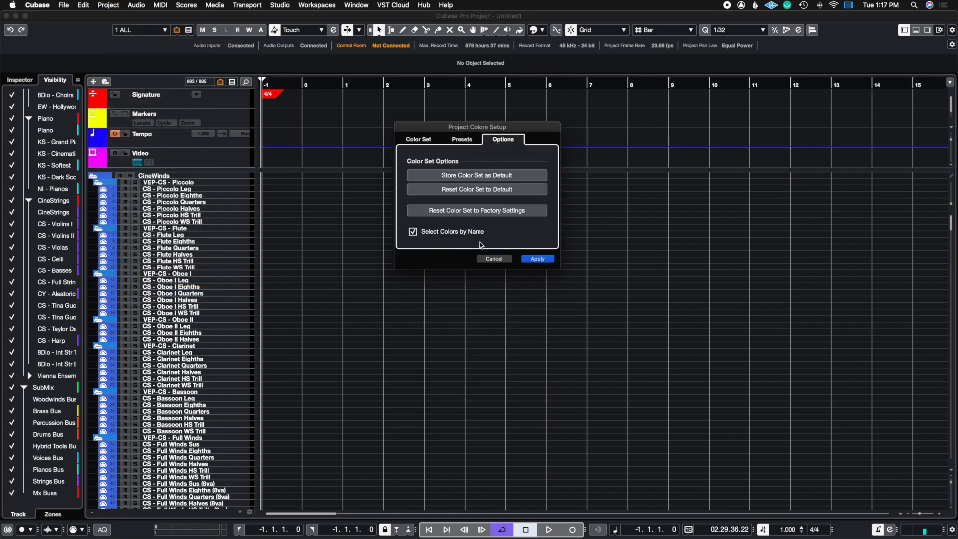
left_click(537, 258)
left_click(543, 31)
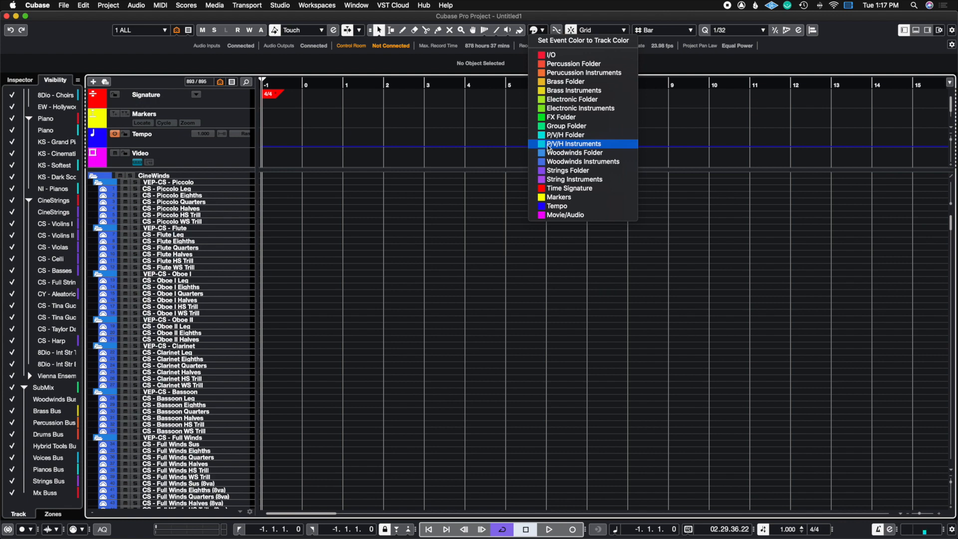
left_click(68, 11)
Open the presets in Project Colors Setup and view the available numbers of basic colors.
left_click(108, 5)
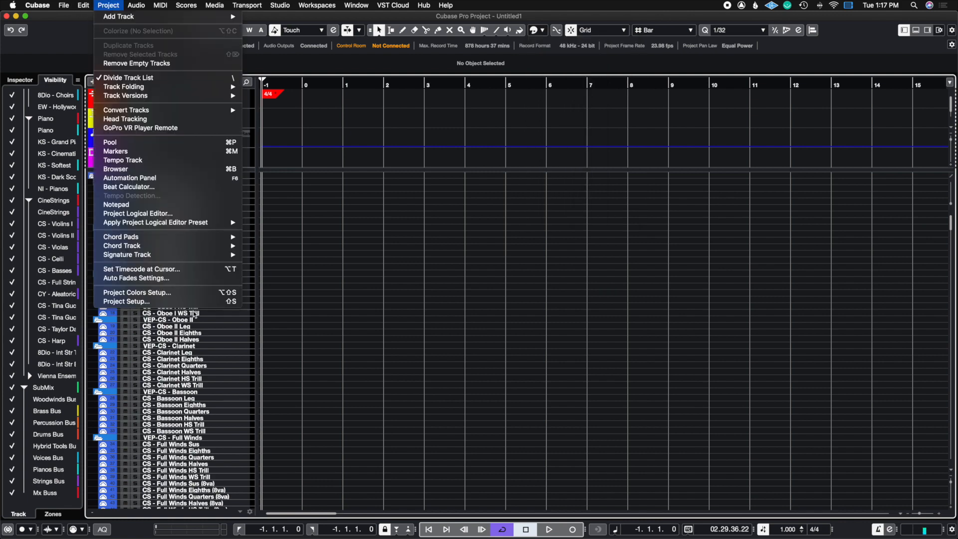
left_click(192, 293)
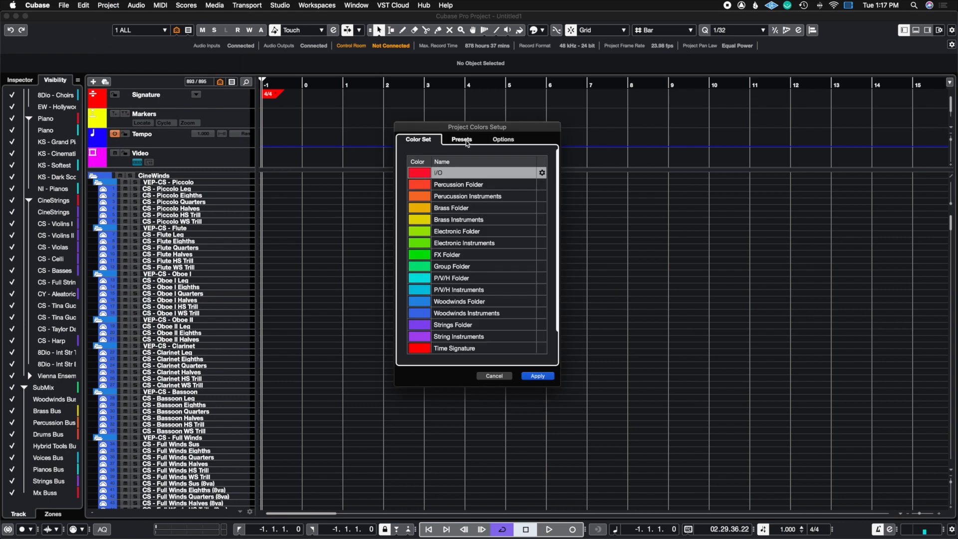
left_click(463, 140)
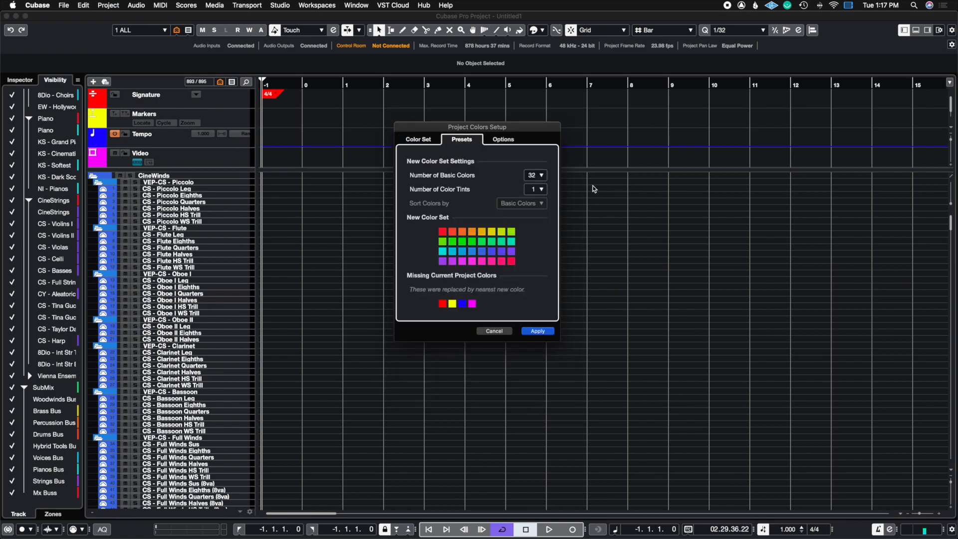
left_click(544, 177)
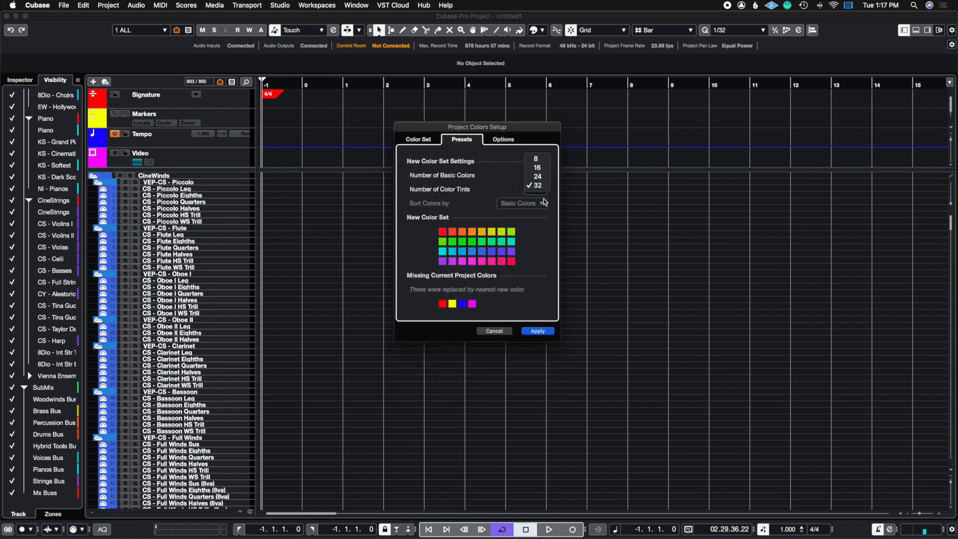
left_click(547, 224)
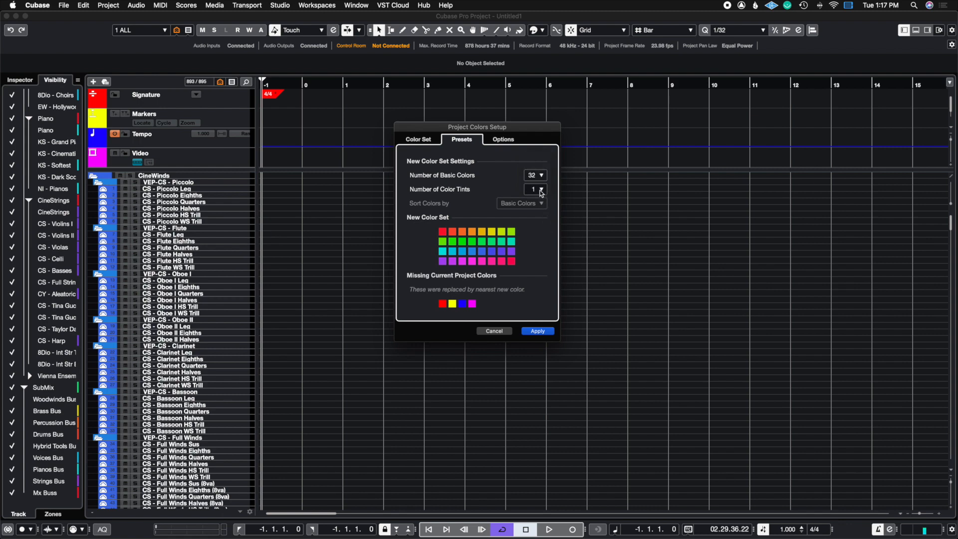
Try 2 and 4 color tints for the new color set, then return the number of tints to 1.
left_click(542, 191)
left_click(535, 208)
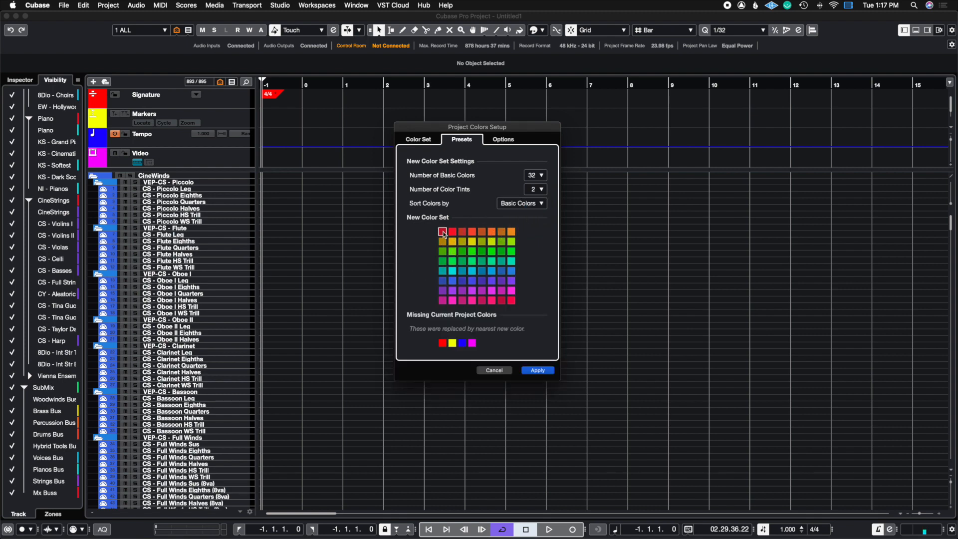
left_click(538, 190)
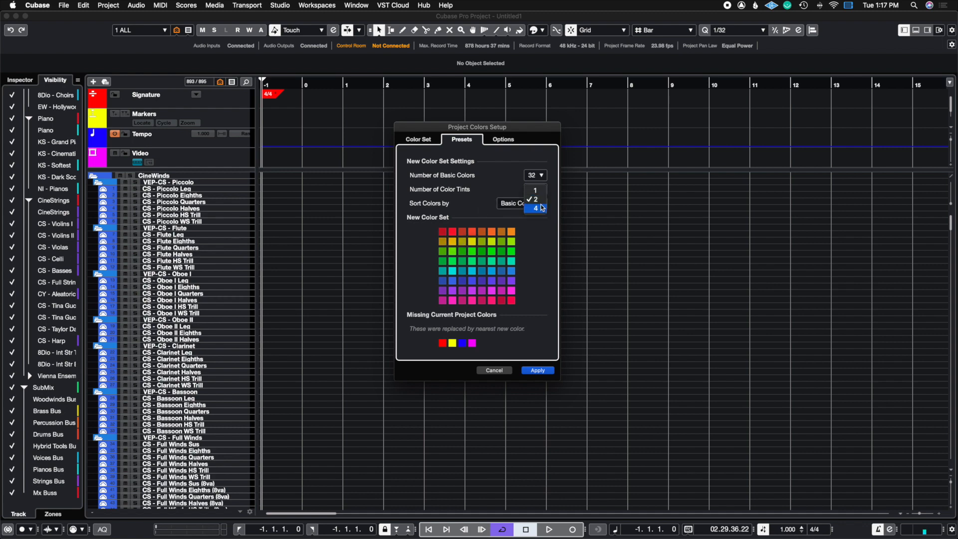
left_click(542, 208)
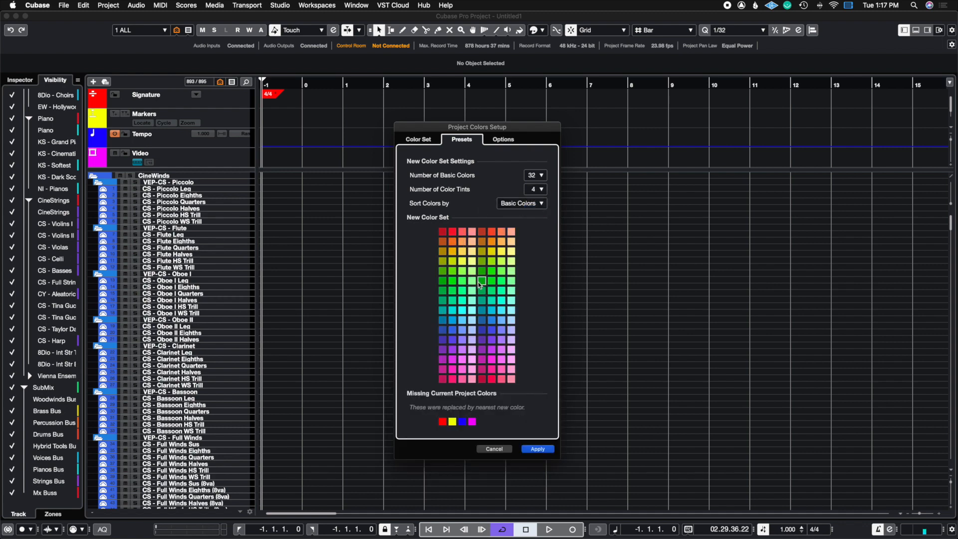
left_click(540, 190)
left_click(540, 179)
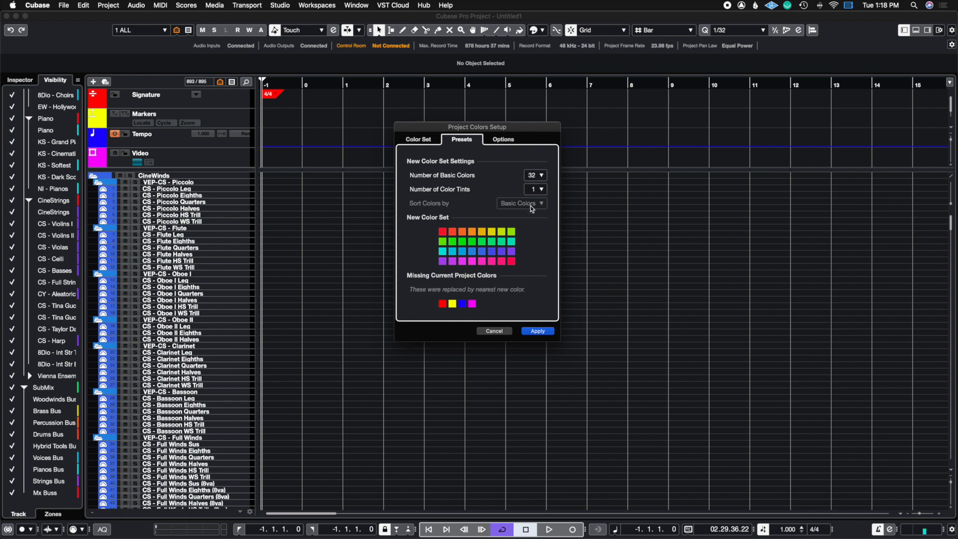
Set the color tints to 2 to view the color sorting options, then set the tints back to 1.
left_click(538, 189)
left_click(535, 200)
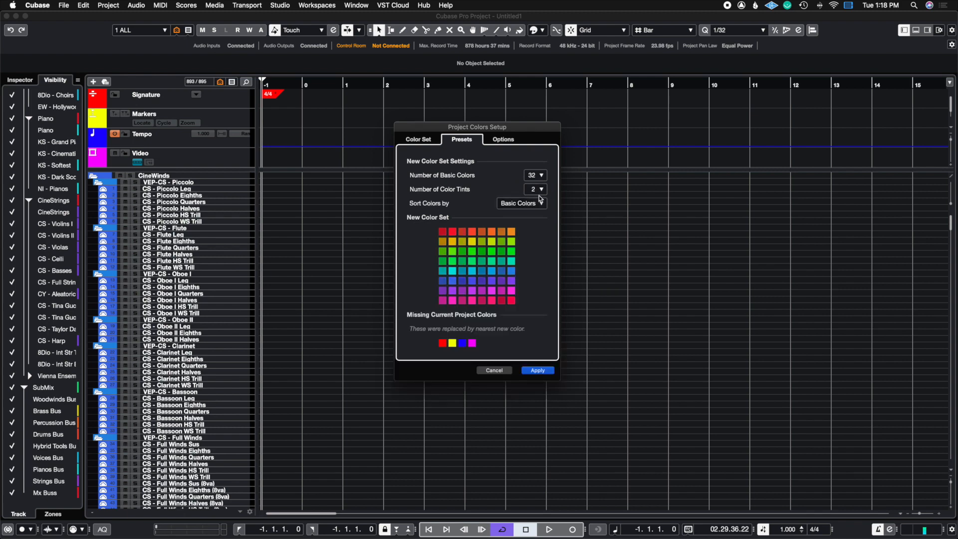
left_click(539, 201)
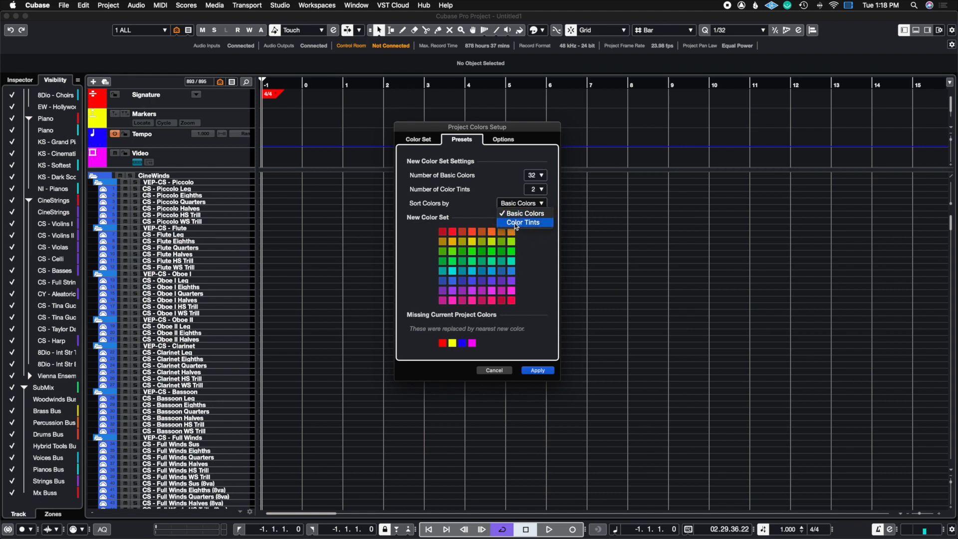
left_click(540, 252)
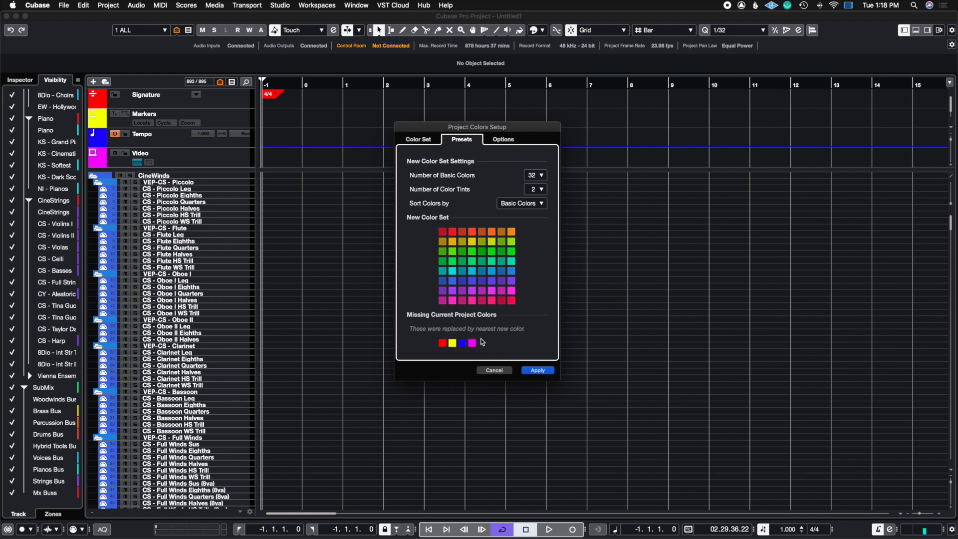
left_click(541, 203)
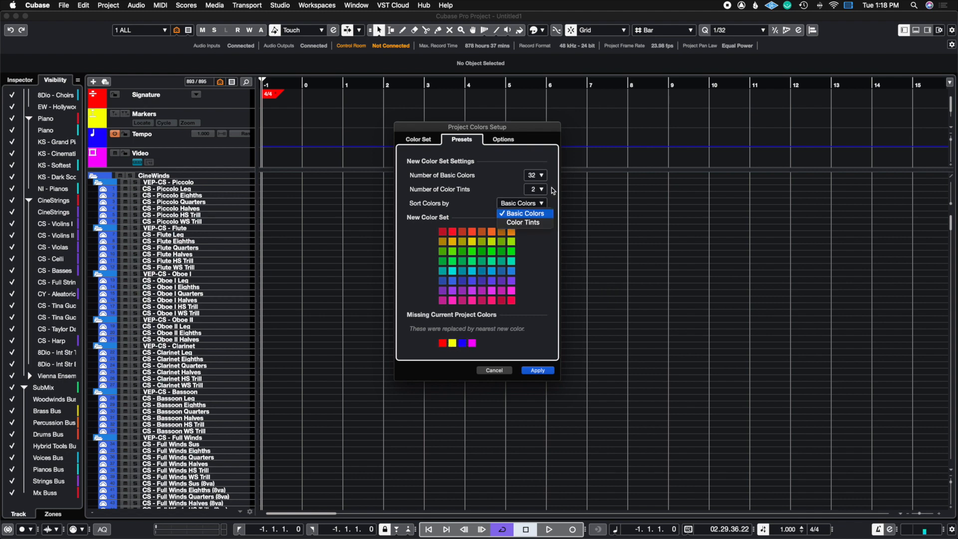
left_click(544, 189)
left_click(539, 189)
left_click(542, 175)
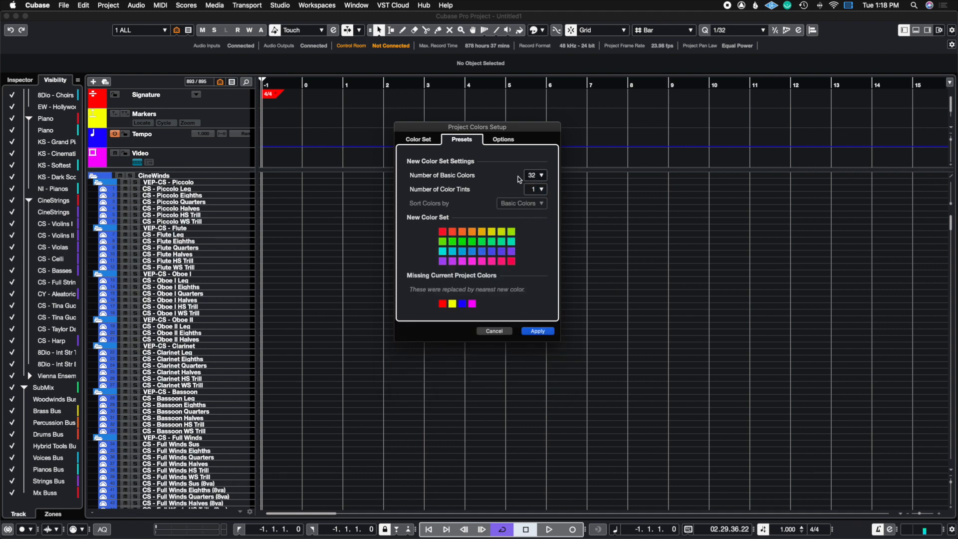
Store the color set as the default and open the I/O color's name for editing.
left_click(505, 141)
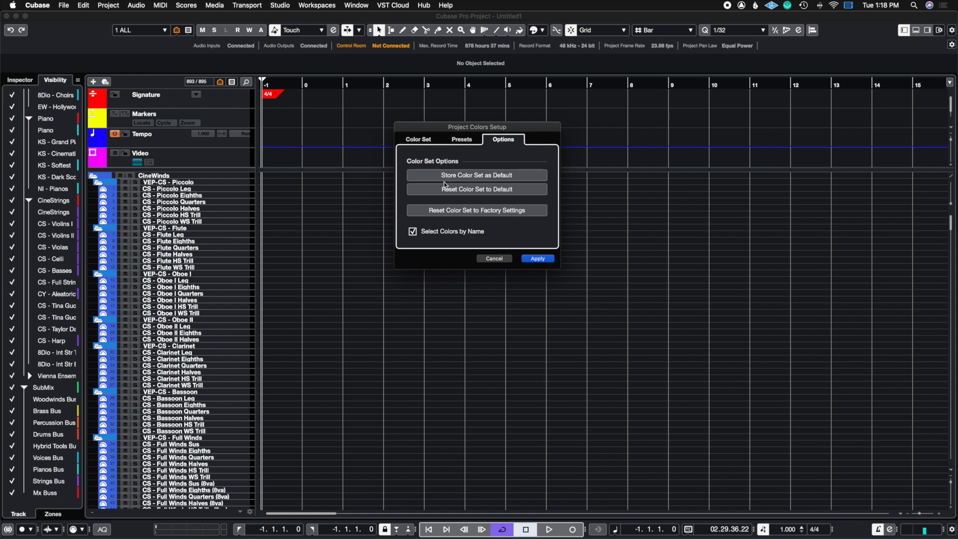
left_click(431, 174)
left_click(416, 139)
double_click(453, 169)
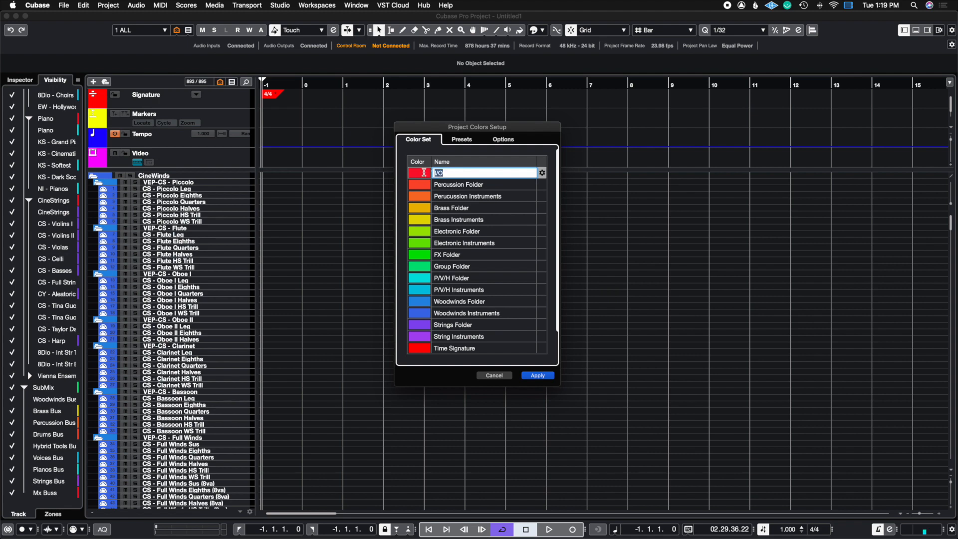
Review the color set options, reset the I/O entry's color and return to the new color set presets.
left_click(502, 139)
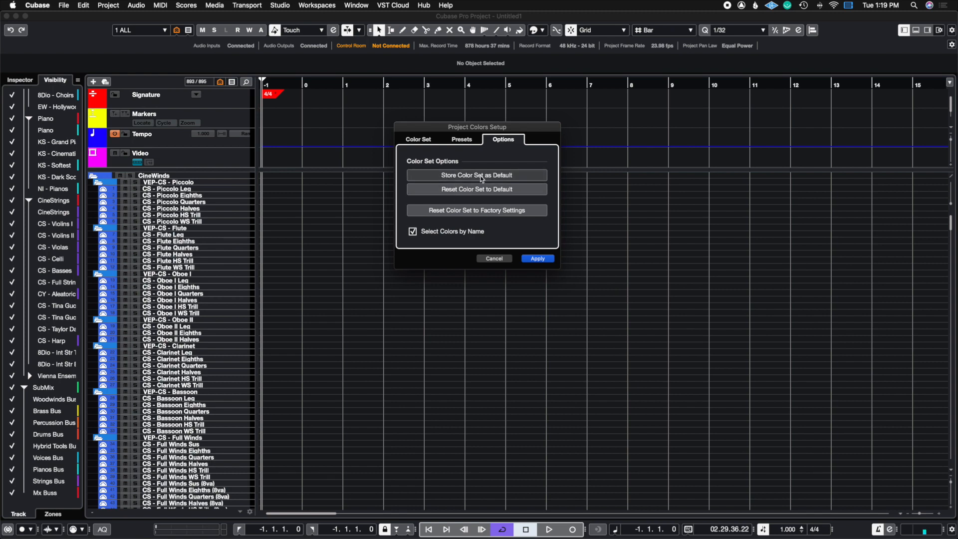
left_click(431, 140)
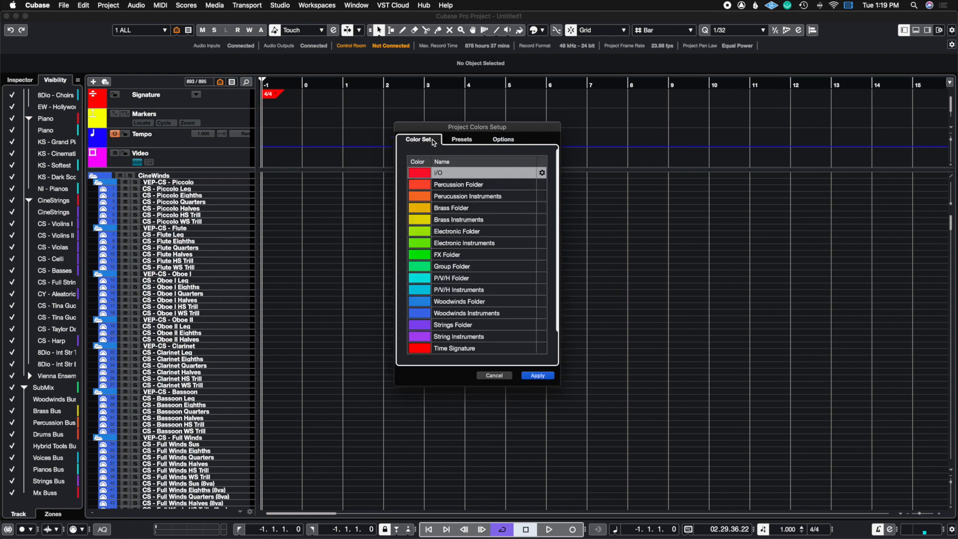
left_click(543, 174)
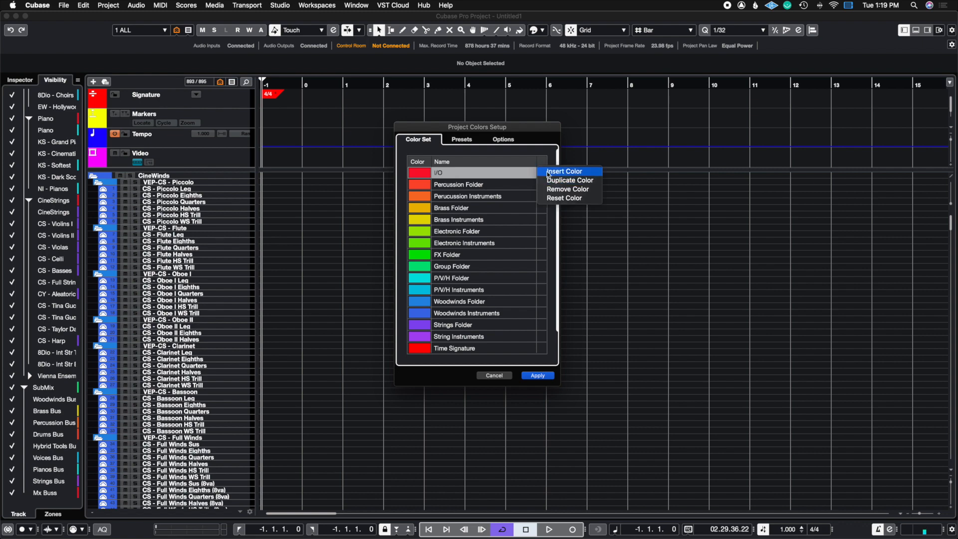
left_click(565, 199)
left_click(468, 141)
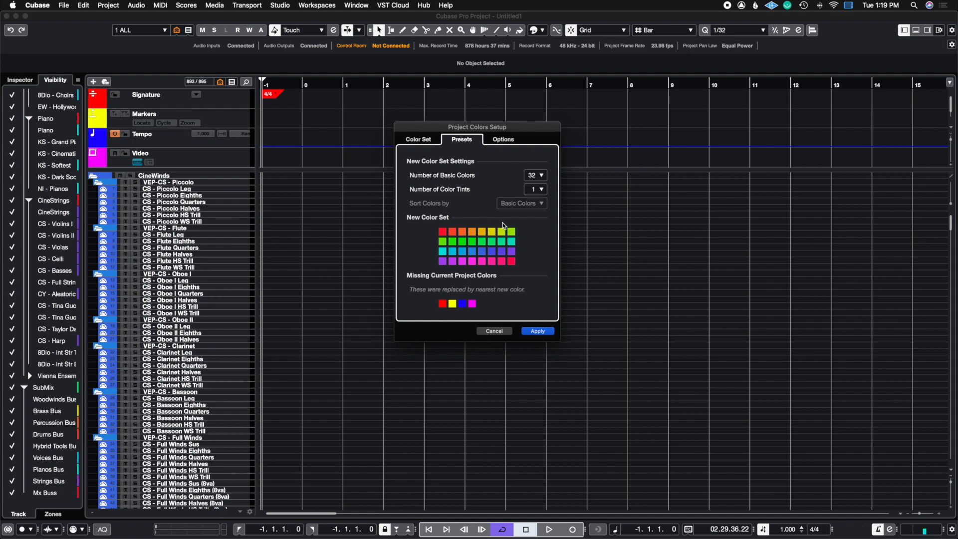
Check another number of basic colors for the new color set, then leave the color setup and view the named project colors.
left_click(536, 175)
left_click(542, 159)
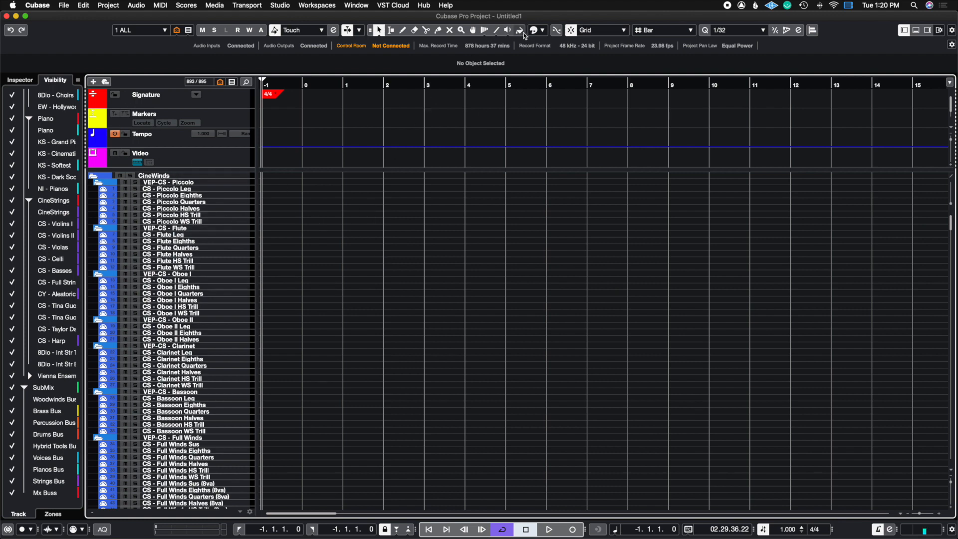
left_click(543, 32)
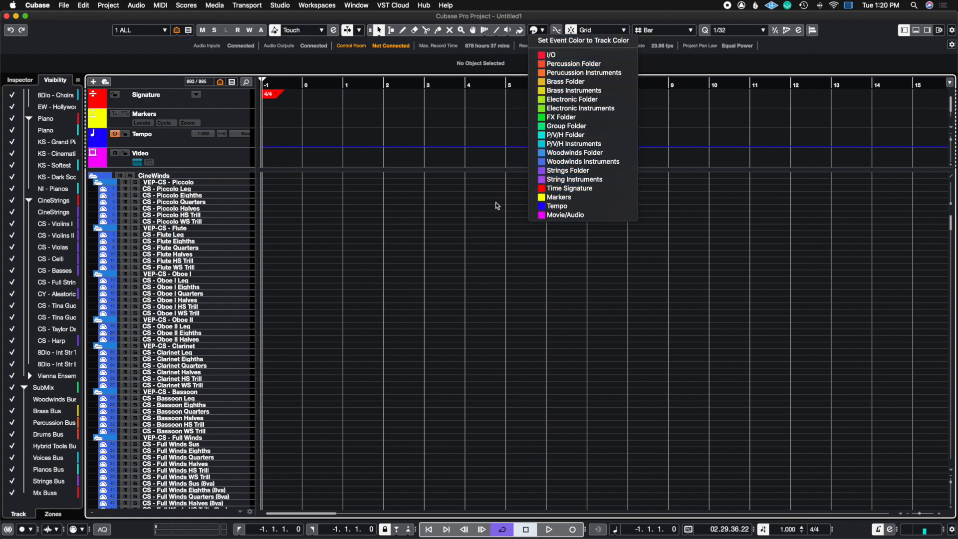
left_click(318, 268)
Apply a percussion color to the CineWinds folder track, then change its color to Woodwinds Instruments.
left_click(170, 177)
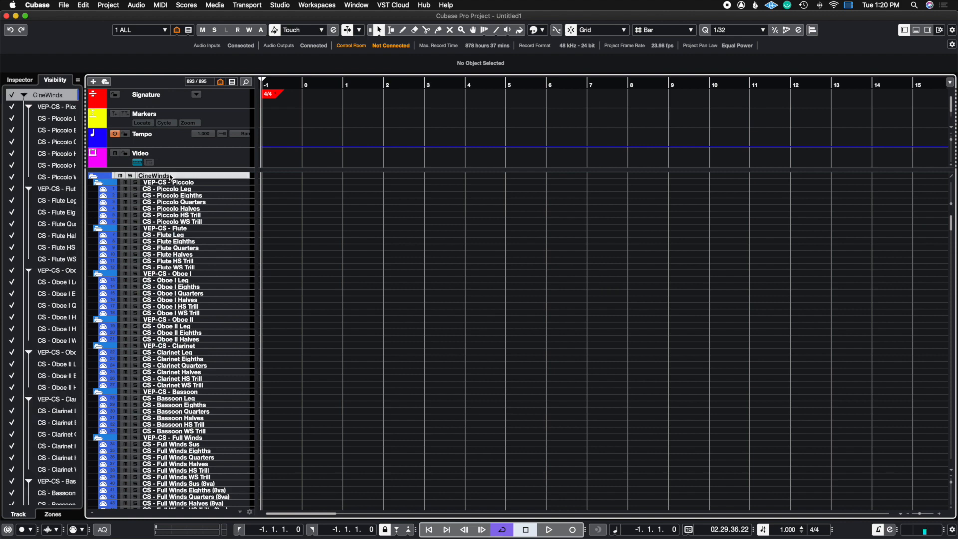
left_click(544, 32)
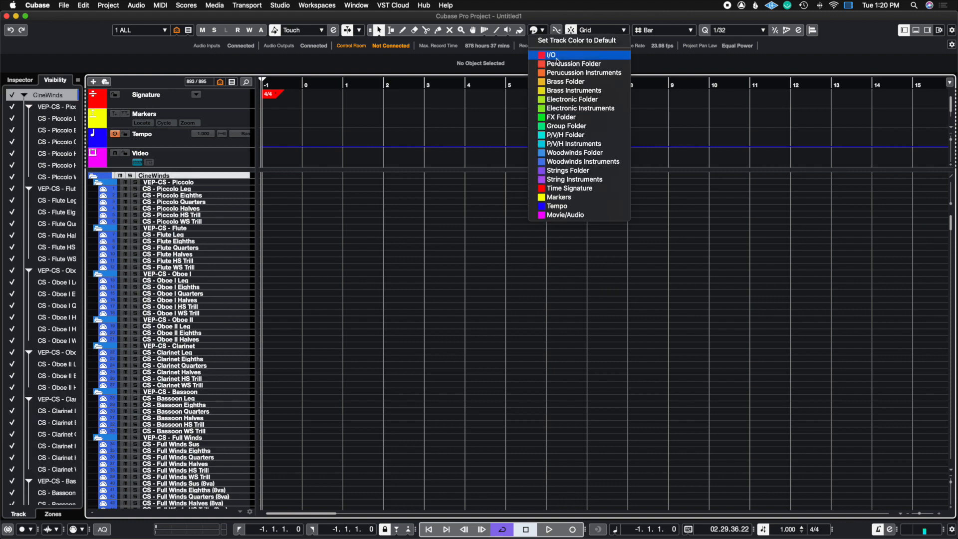
left_click(556, 71)
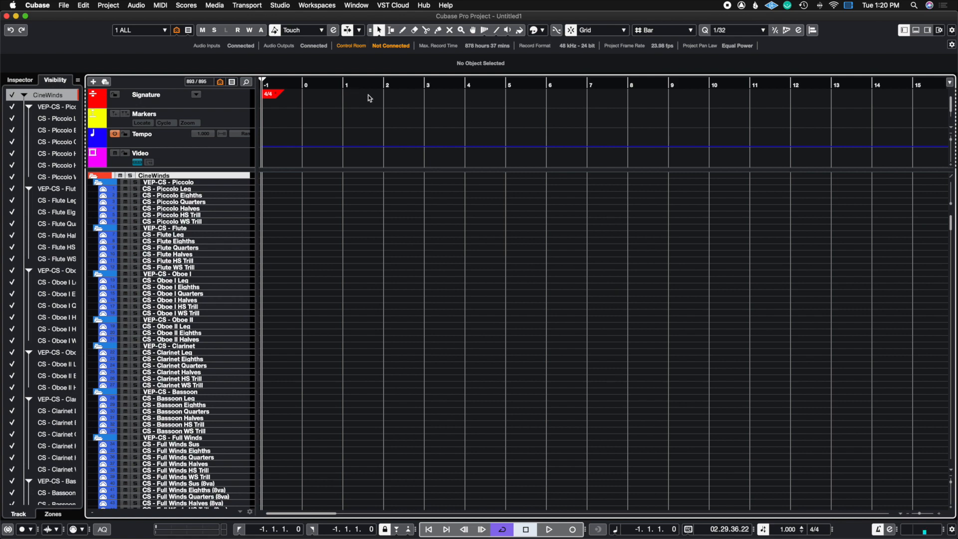
left_click(103, 175)
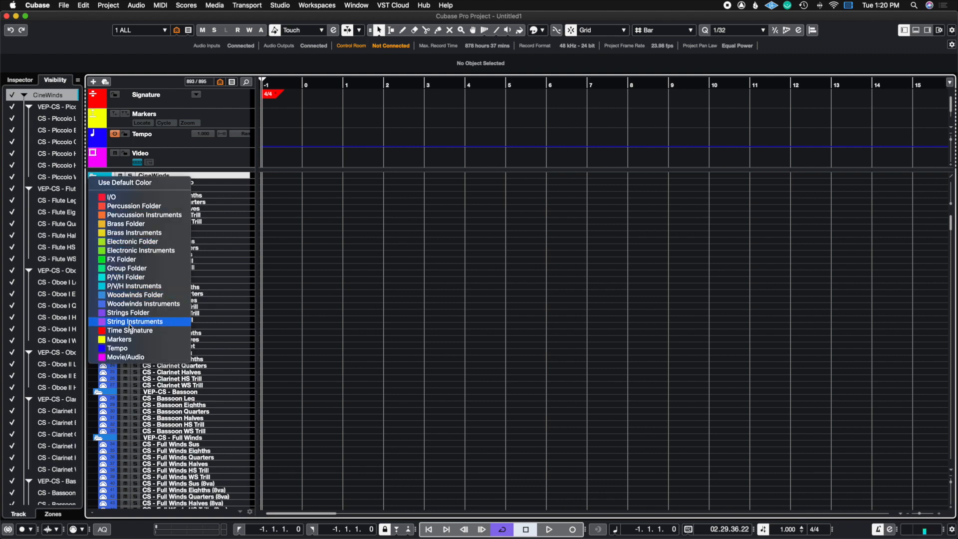
left_click(132, 304)
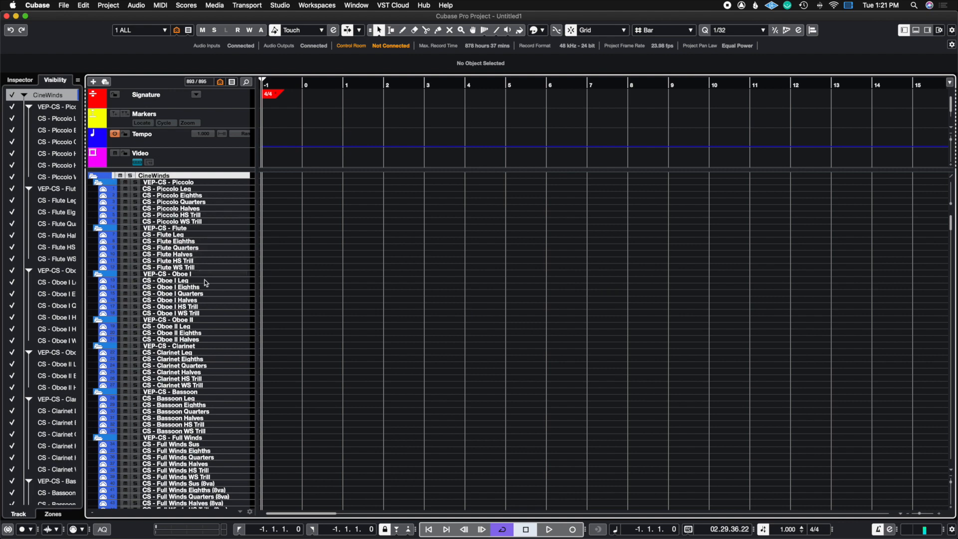
Select the tracks from CineWinds through VEP-CS - Full Winds and view the colors available for them.
left_click(220, 437, "shift")
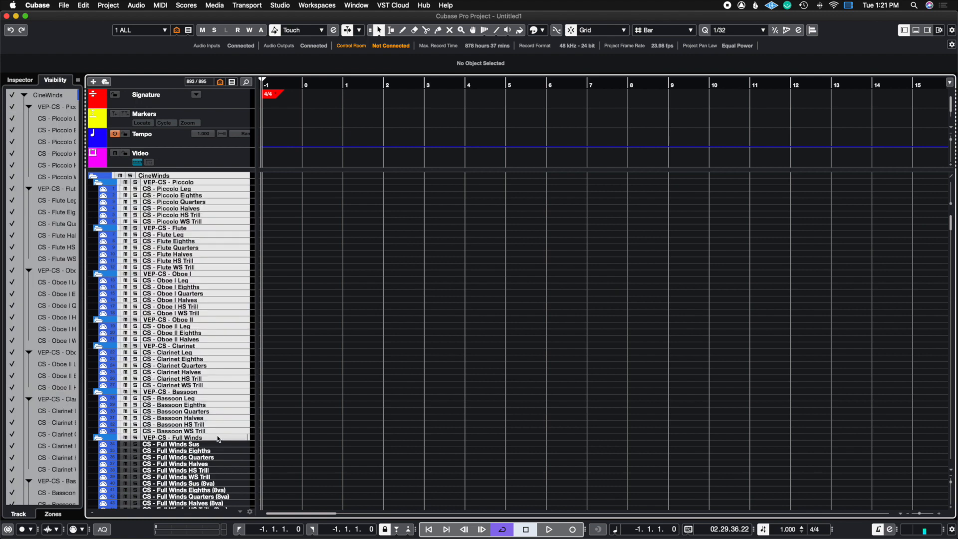
left_click(112, 440)
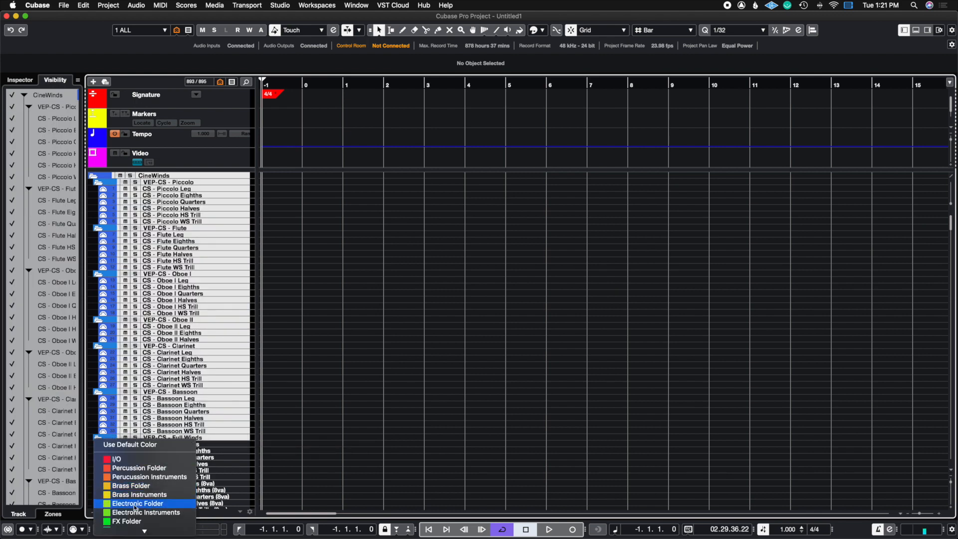
left_click(327, 367)
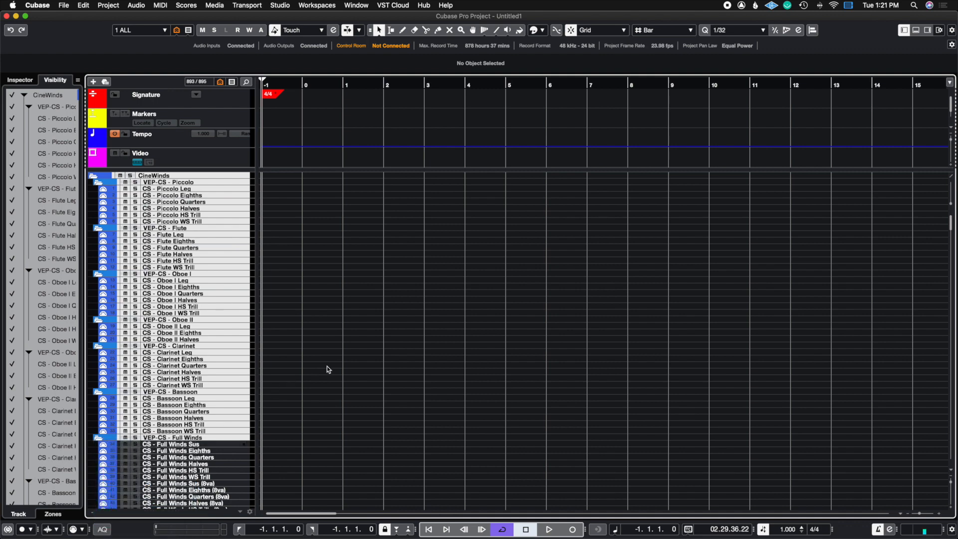
Clear the track selection and open the list of named project colors.
left_click(487, 257)
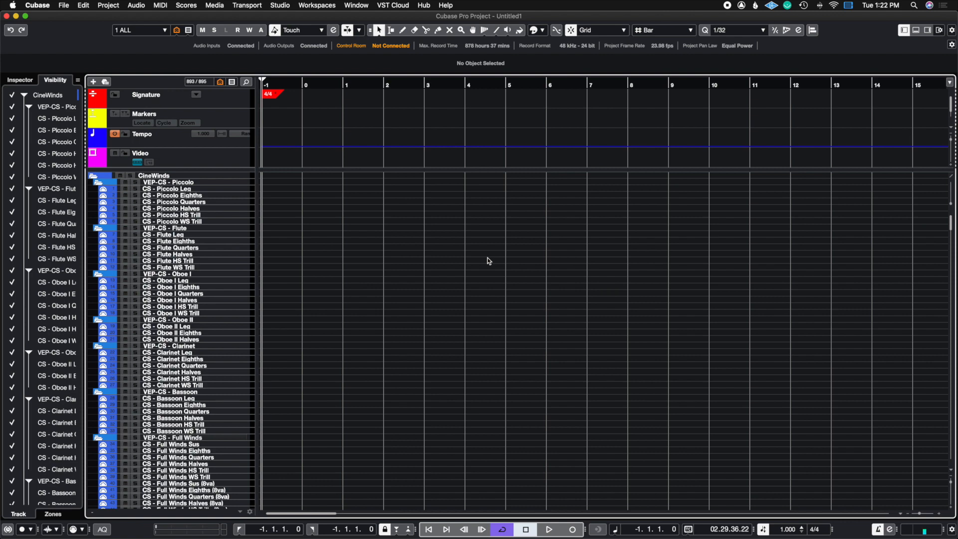
left_click(542, 30)
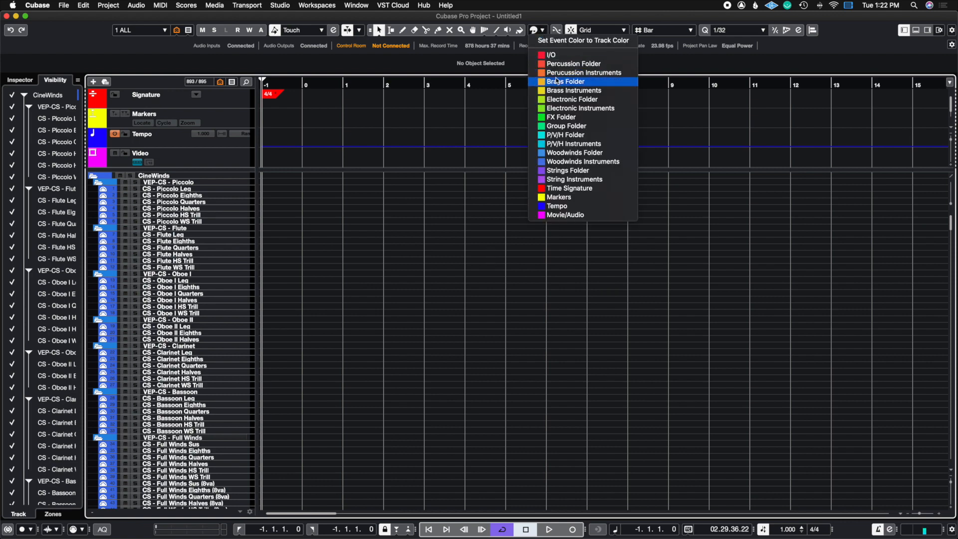